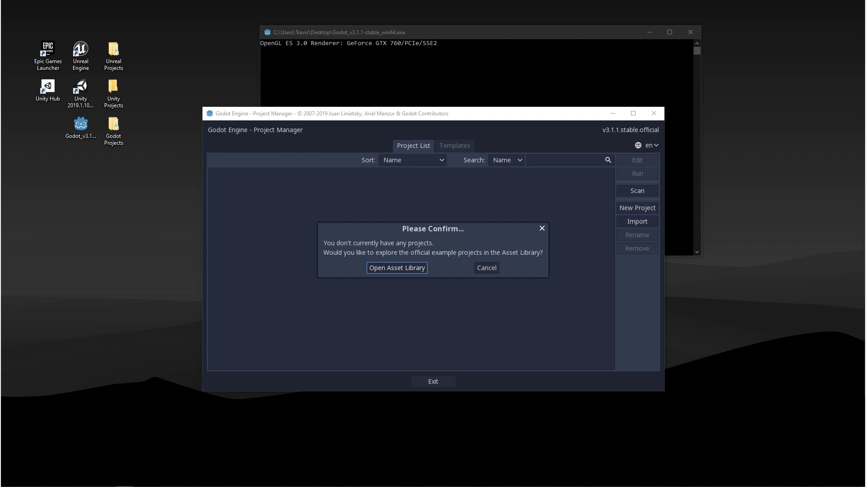
Step: Open the Asset Library to browse official demo projects such as 2D HDR Demo
{"action": "left_click", "coordinate": [406, 267]}
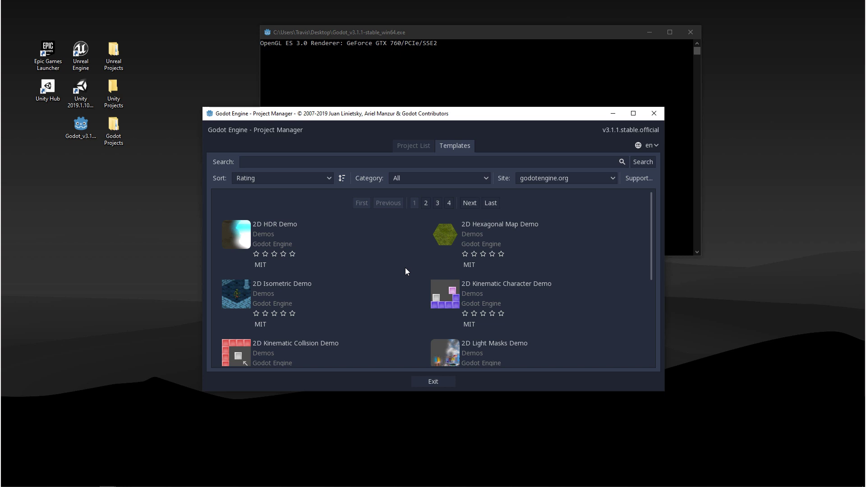
Step: Return to the empty Project List, inspecting sort and language options while keeping Name and English
{"action": "left_click", "coordinate": [410, 145]}
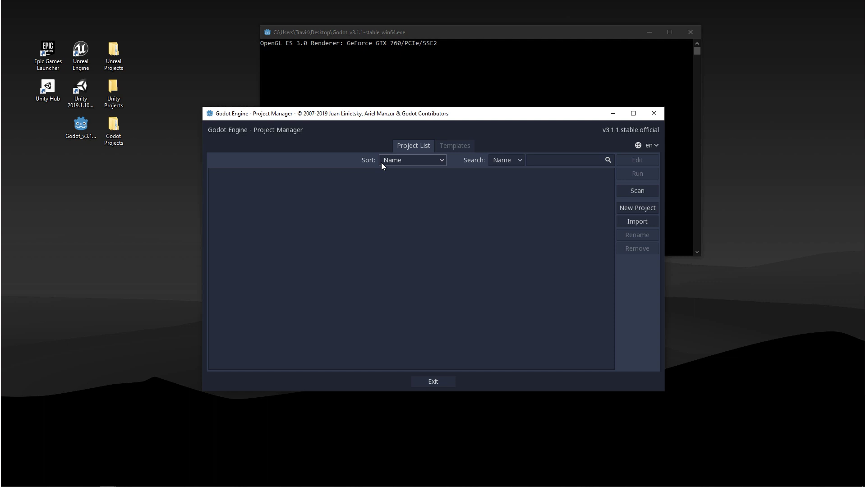
{"action": "left_click", "coordinate": [435, 160]}
{"action": "left_click", "coordinate": [515, 162]}
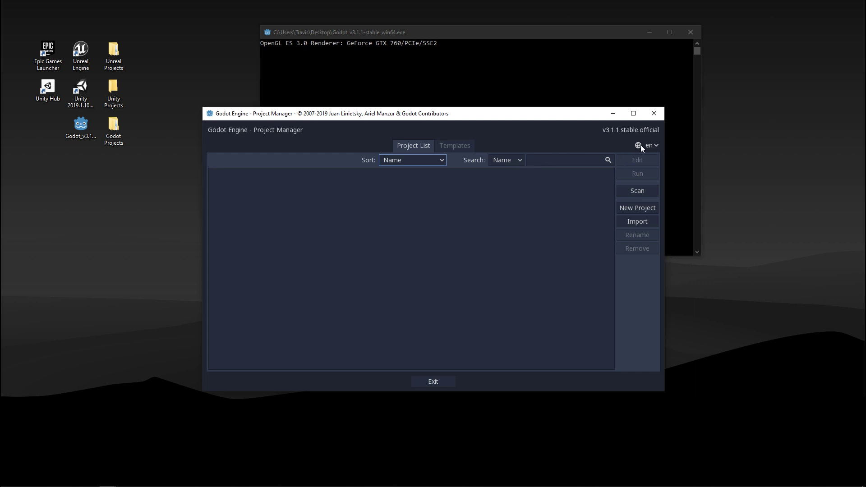
{"action": "left_click", "coordinate": [654, 146]}
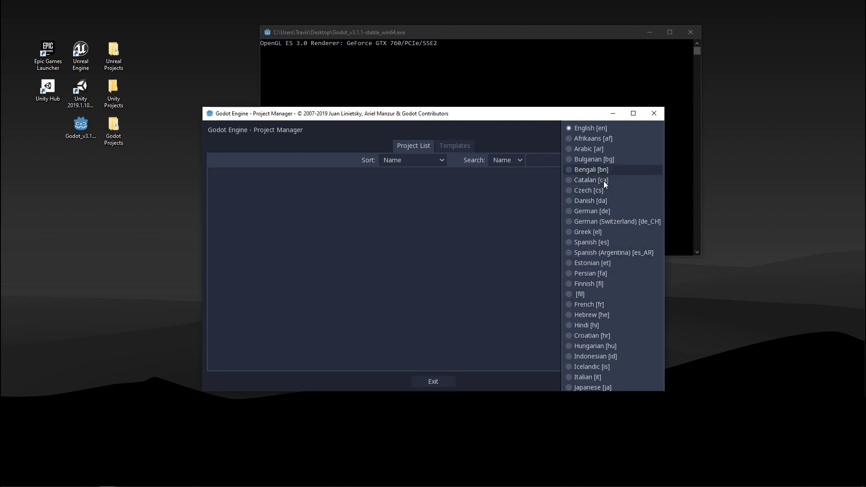
{"action": "left_click", "coordinate": [532, 251]}
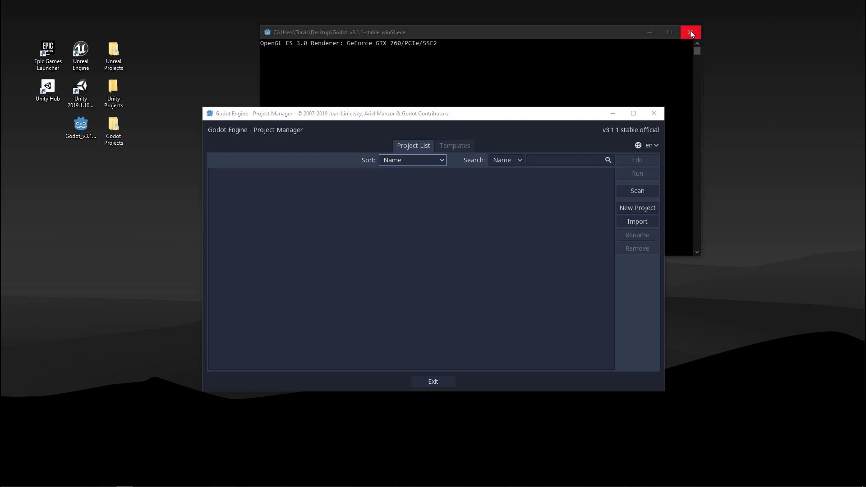
{"action": "left_click_drag", "start_coordinate": [687, 34], "coordinate": [689, 34]}
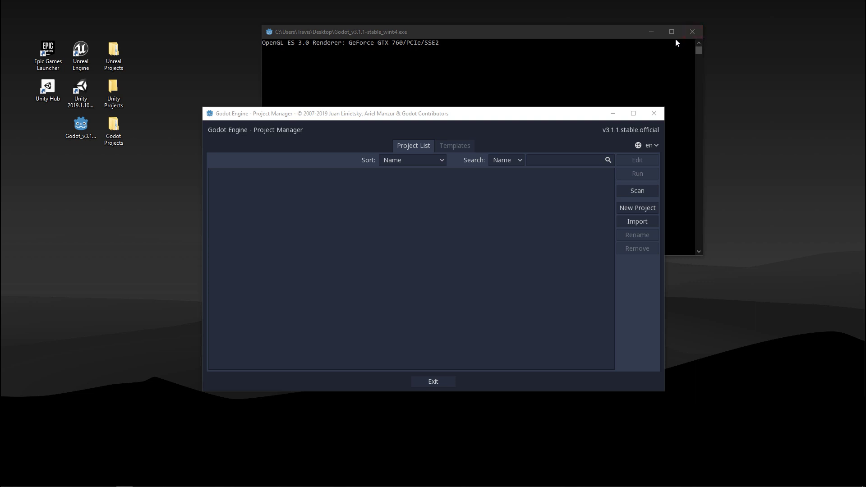
Step: Create the project 'NavigatingTheEngine' in Desktop/Godot Projects with OpenGL ES 3.0 and open it
{"action": "left_click_drag", "start_coordinate": [675, 38], "coordinate": [686, 44]}
{"action": "left_click", "coordinate": [636, 208]}
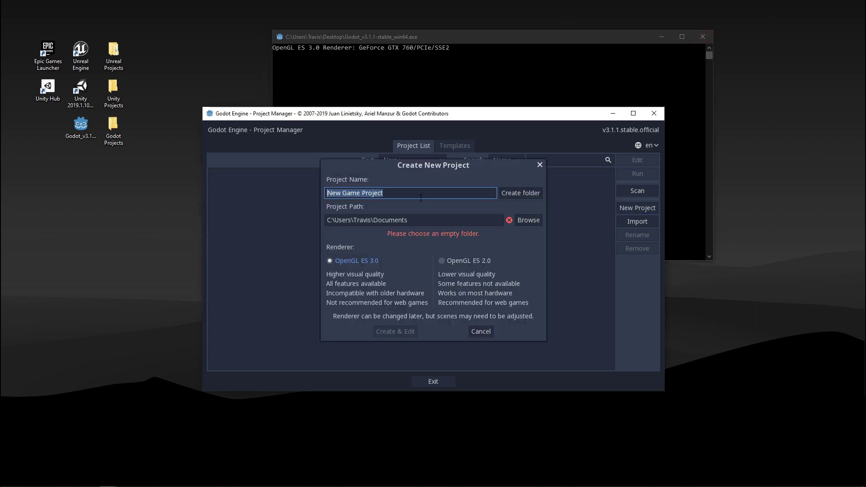
{"action": "type", "text": "NavigatingTheEngine"}
{"action": "left_click", "coordinate": [456, 220]}
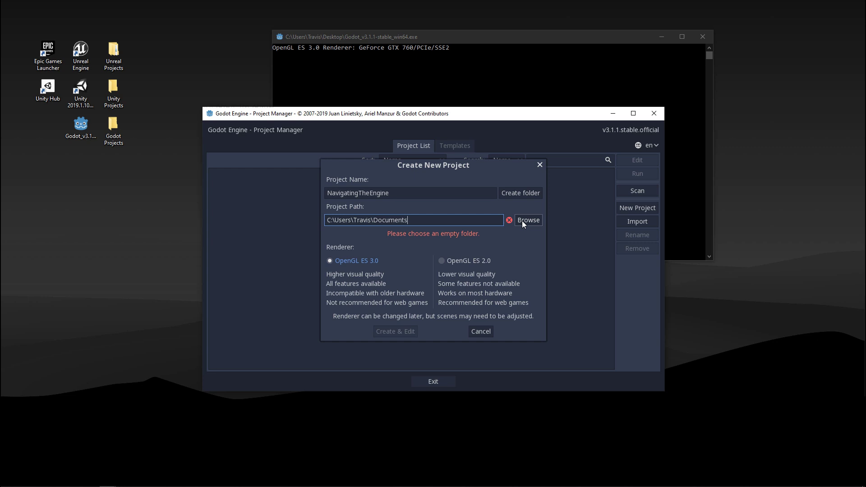
{"action": "left_click", "coordinate": [523, 220]}
{"action": "double_click", "coordinate": [313, 206]}
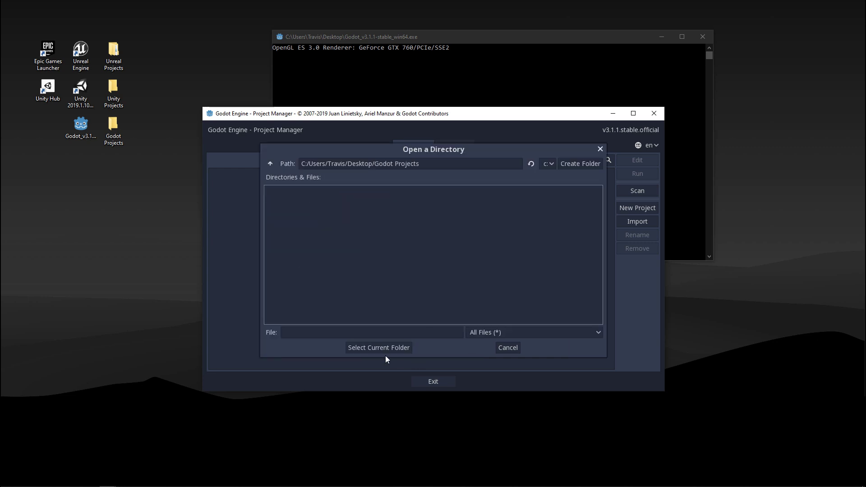
{"action": "left_click", "coordinate": [386, 349]}
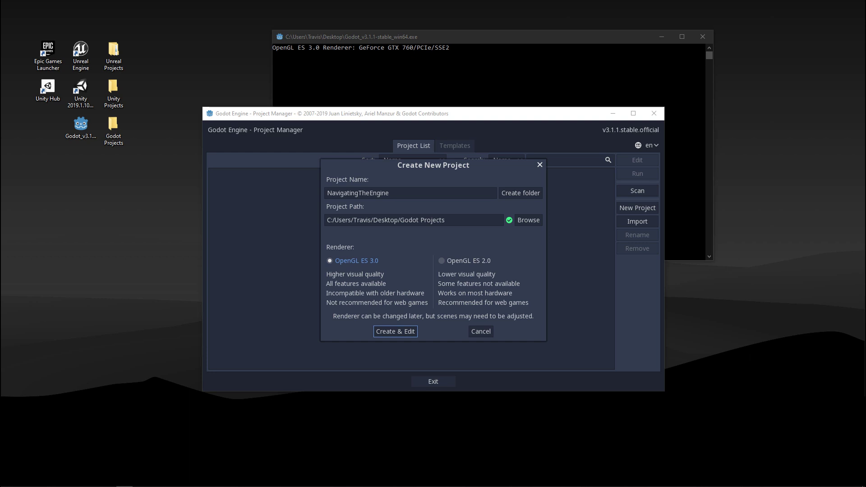
{"action": "left_click", "coordinate": [396, 332]}
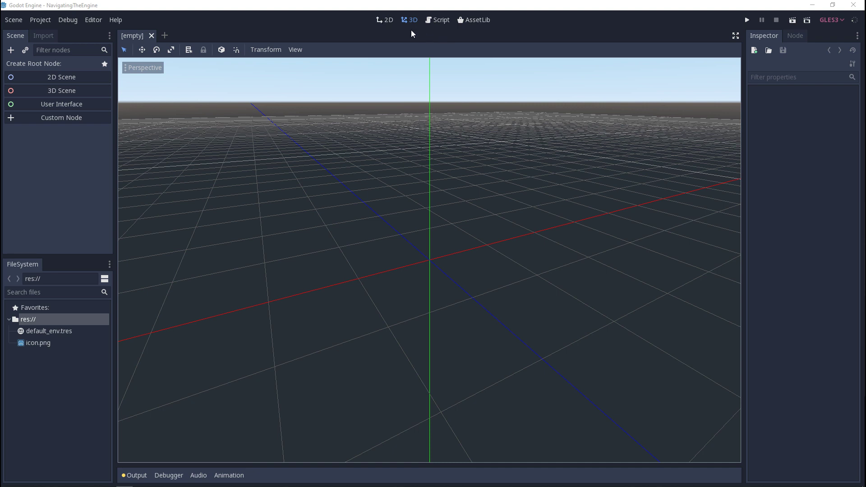
{"action": "left_click", "coordinate": [388, 20]}
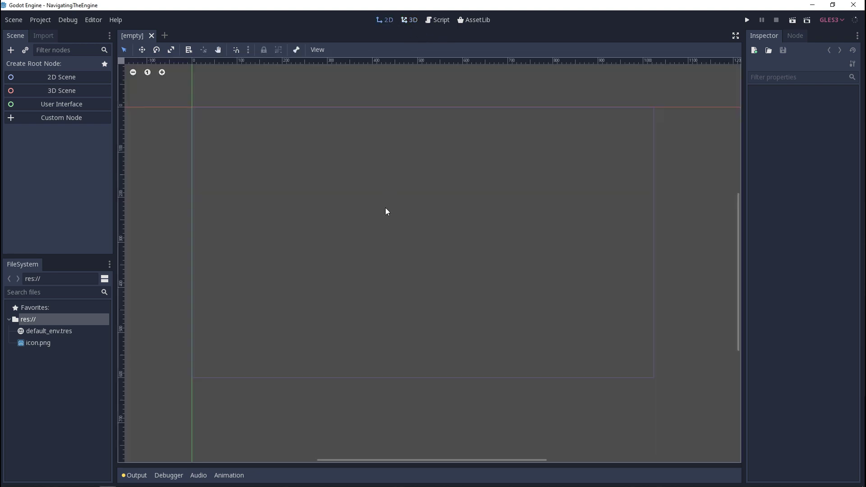
{"action": "left_click", "coordinate": [410, 21]}
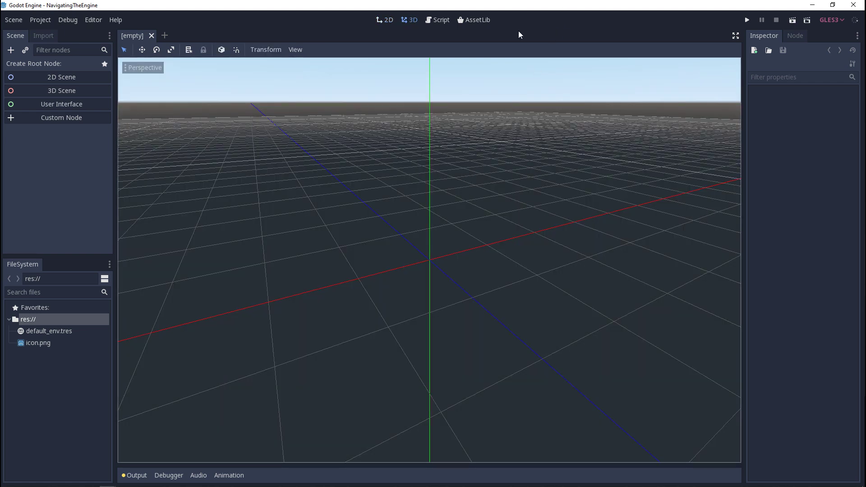
{"action": "left_click", "coordinate": [440, 24]}
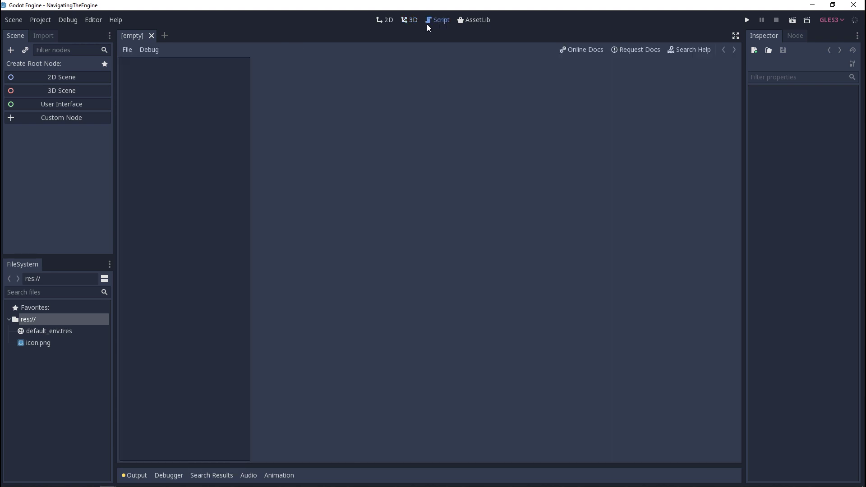
{"action": "left_click", "coordinate": [480, 23]}
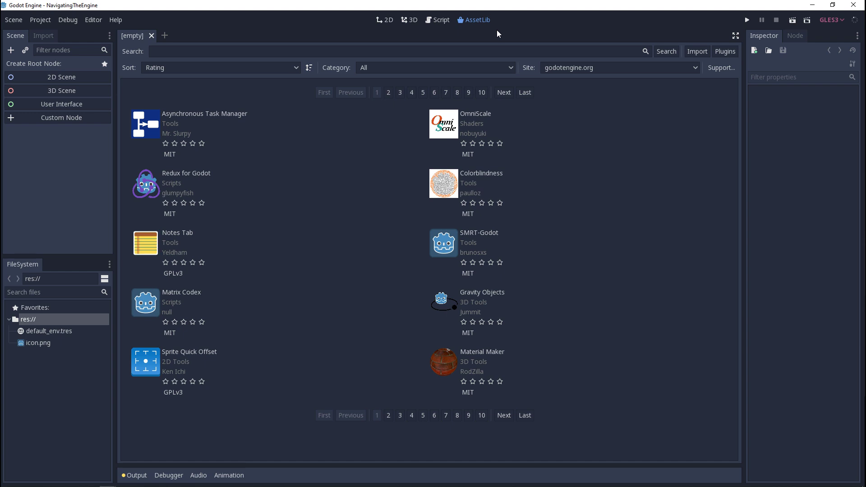
{"action": "left_click", "coordinate": [411, 20]}
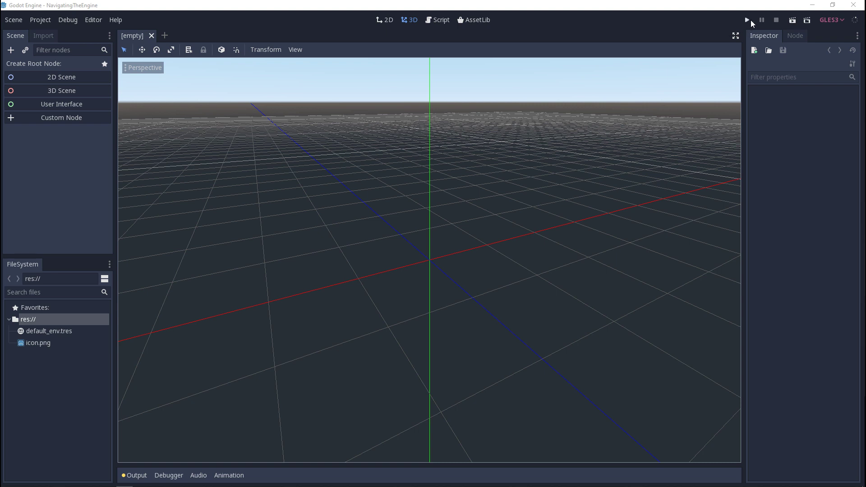
{"action": "left_click", "coordinate": [842, 20]}
{"action": "left_click", "coordinate": [842, 20]}
Step: Switch to Move mode and add a Spatial node as the scene root
{"action": "key", "text": "w"}
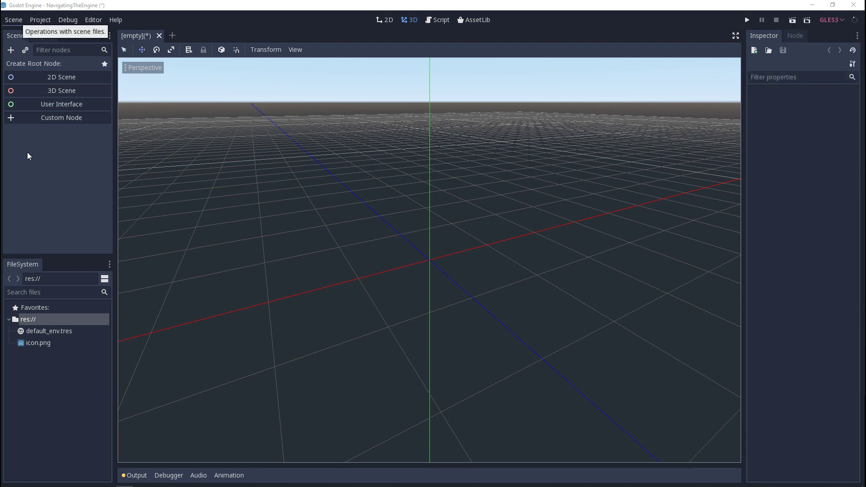
{"action": "left_click", "coordinate": [11, 49]}
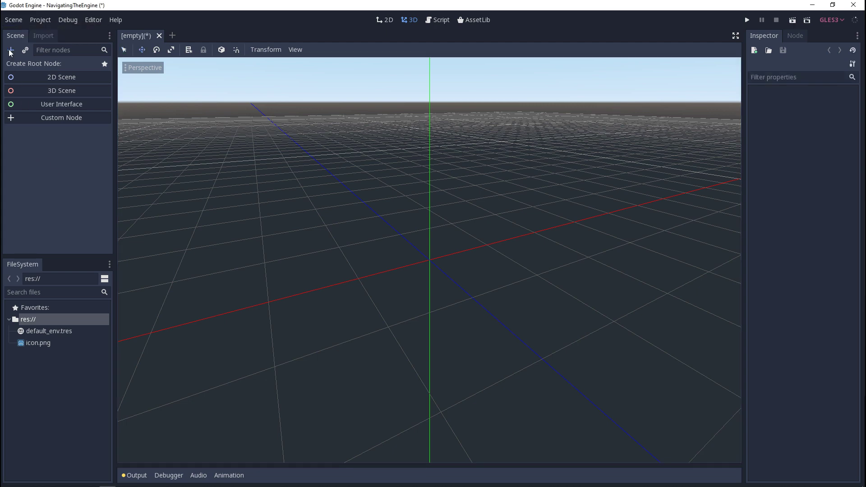
{"action": "left_click", "coordinate": [335, 154]}
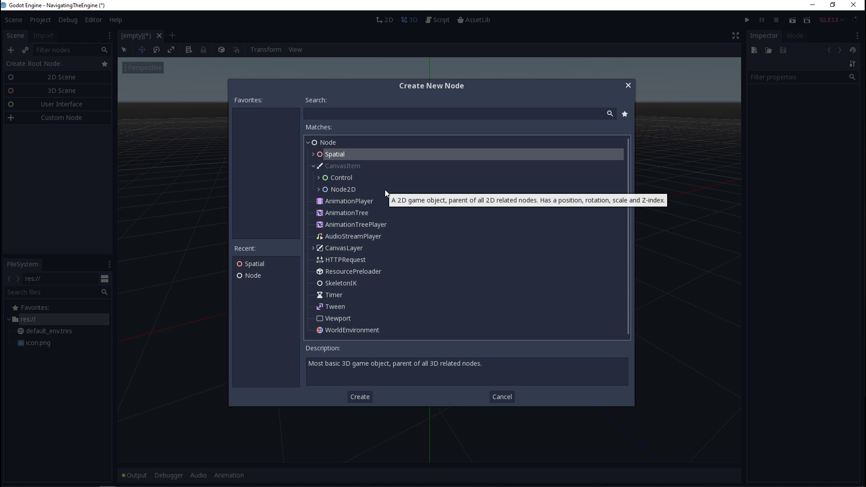
{"action": "left_click", "coordinate": [360, 397]}
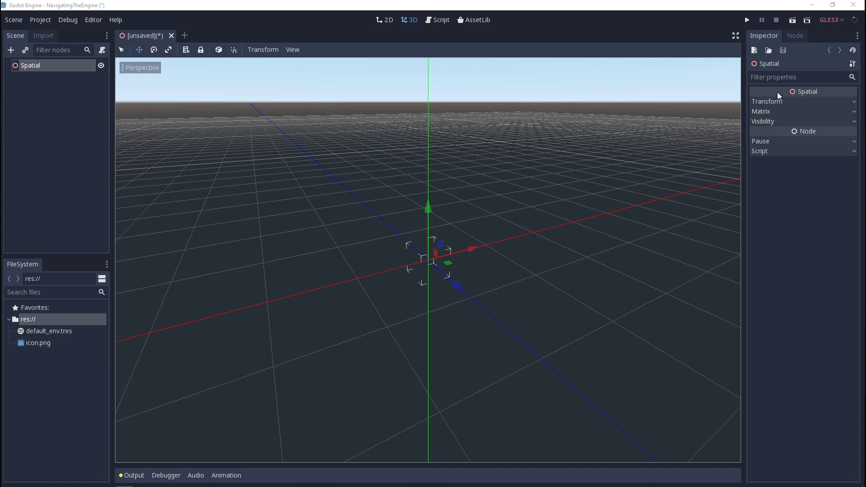
Step: Expand and collapse the Spatial node's Transform properties, then deselect it
{"action": "left_click", "coordinate": [782, 103]}
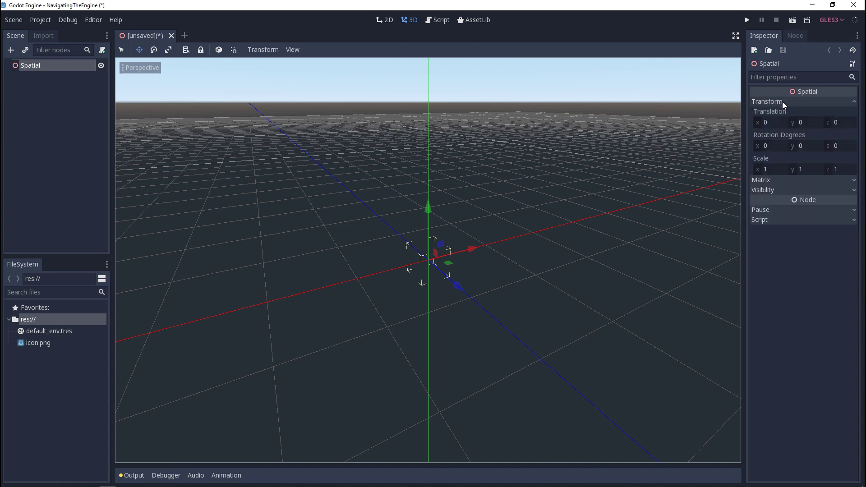
{"action": "left_click", "coordinate": [782, 102]}
{"action": "left_click", "coordinate": [32, 182]}
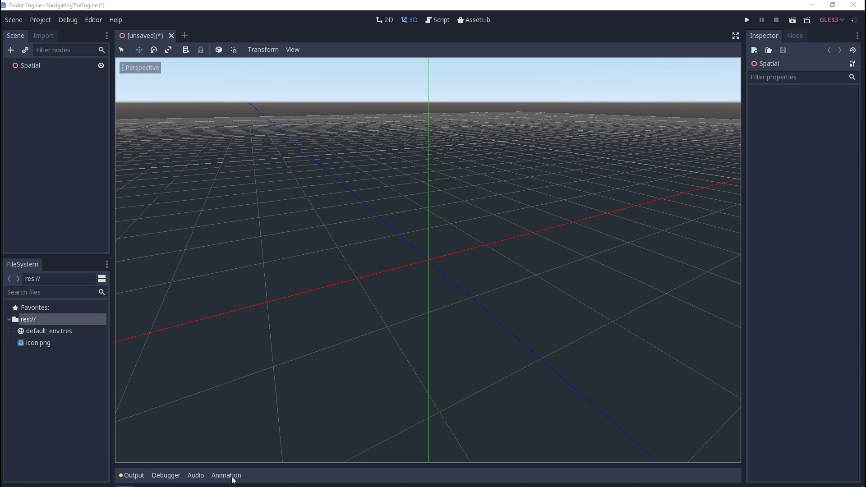
{"action": "left_click", "coordinate": [135, 476]}
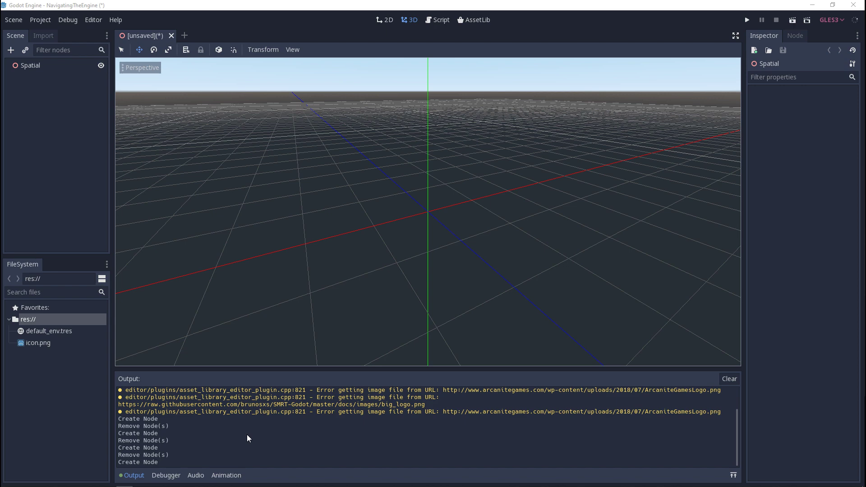
{"action": "left_click", "coordinate": [166, 476]}
{"action": "left_click", "coordinate": [202, 477]}
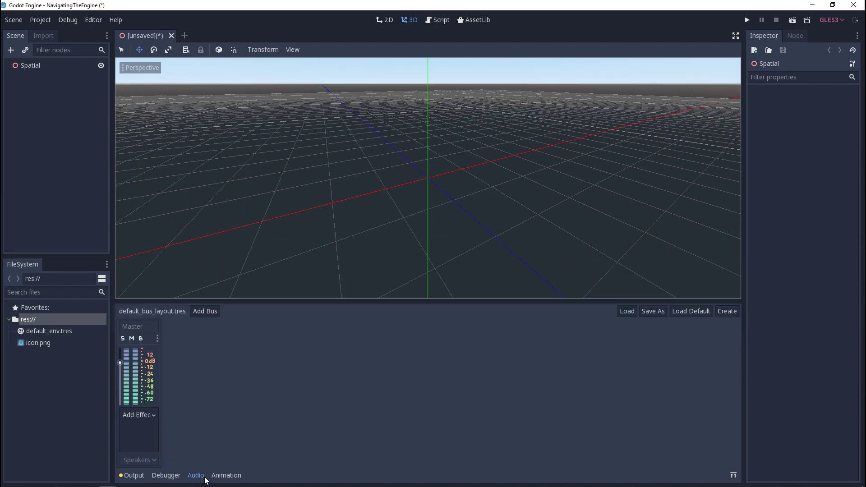
{"action": "left_click", "coordinate": [227, 478]}
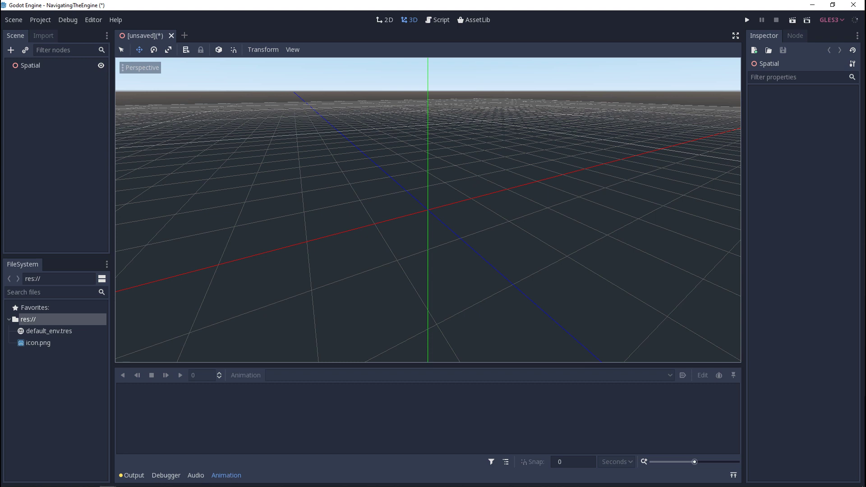
{"action": "left_click", "coordinate": [167, 476]}
{"action": "left_click", "coordinate": [166, 476]}
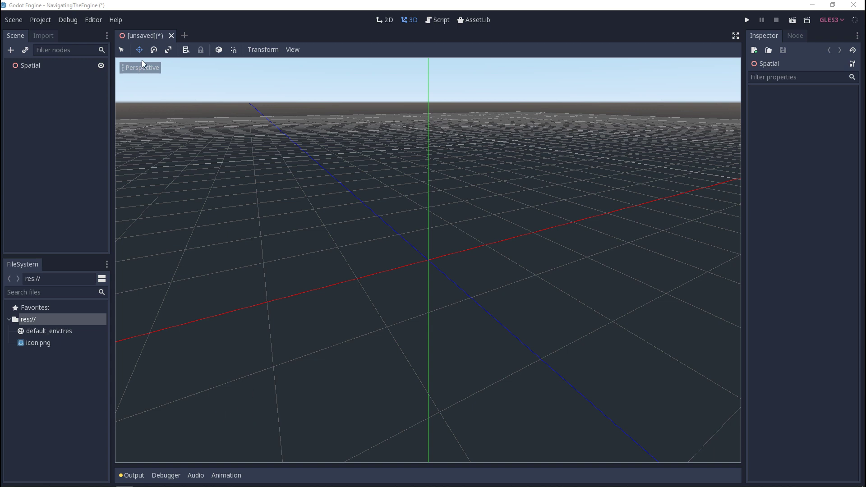
Step: Move the Scene dock to the right via Dock Position, then drag it back beside Import
{"action": "left_click", "coordinate": [106, 36]}
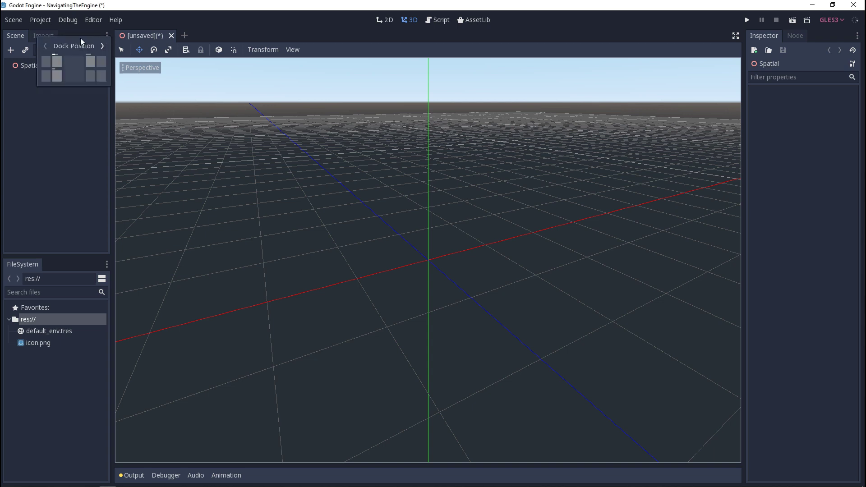
{"action": "left_click", "coordinate": [99, 65]}
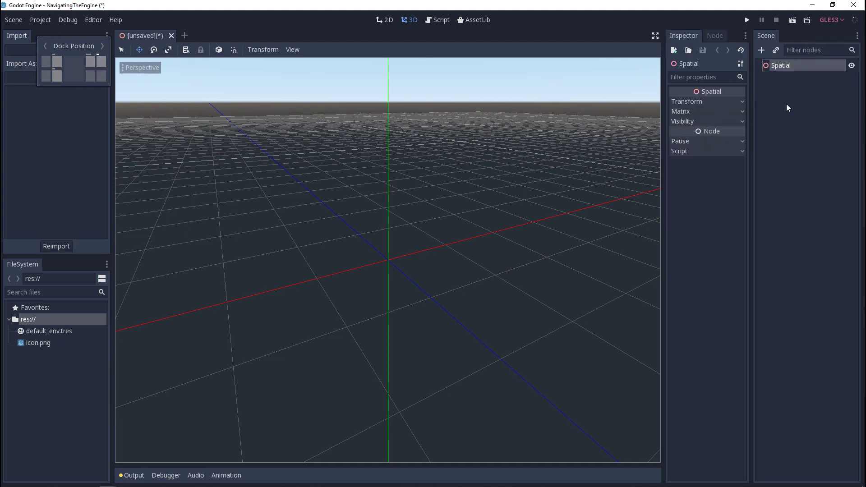
{"action": "left_click_drag", "start_coordinate": [767, 37], "coordinate": [794, 416]}
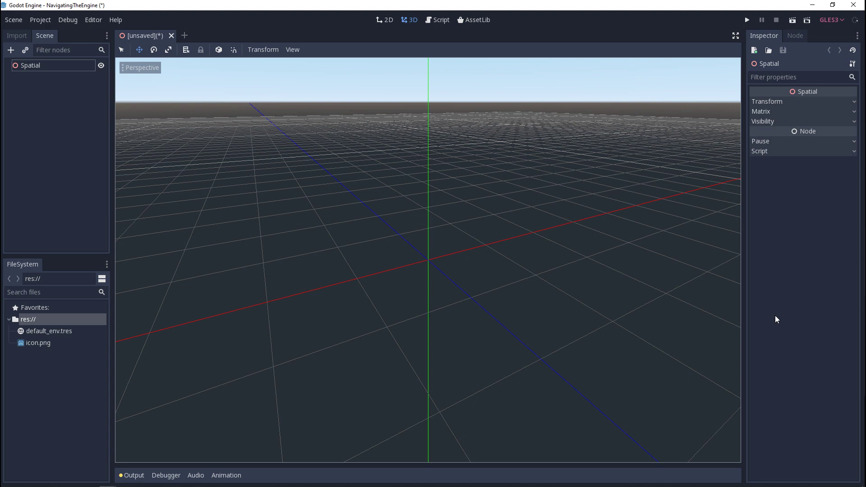